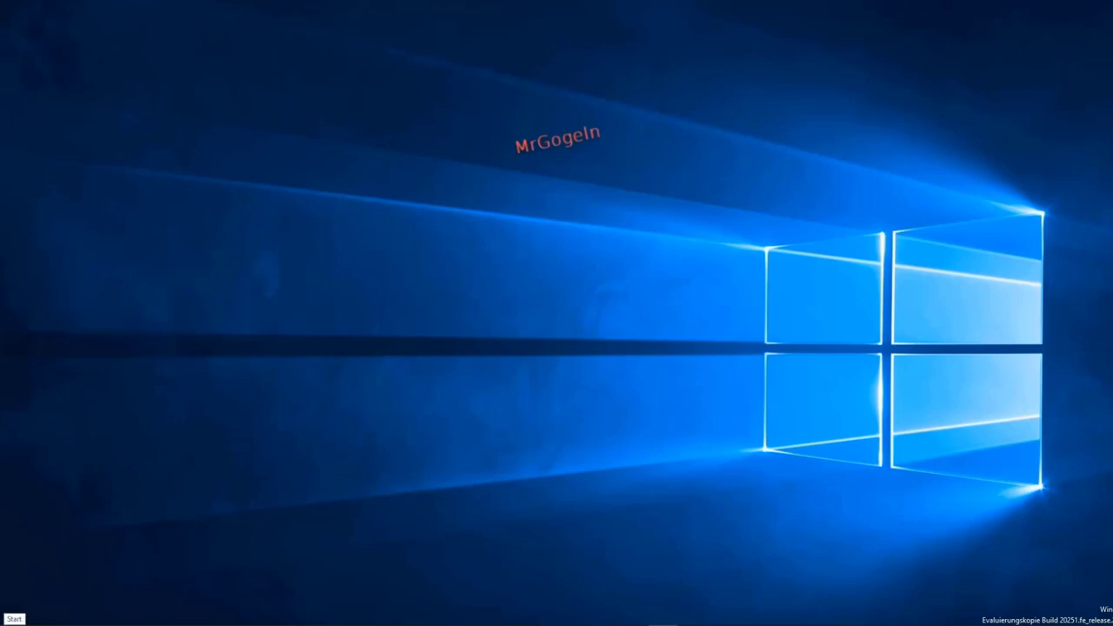
Open the Windows Update page under Update und Sicherheit in the Windows settings.
{"action": "left_click", "coordinate": [15, 614]}
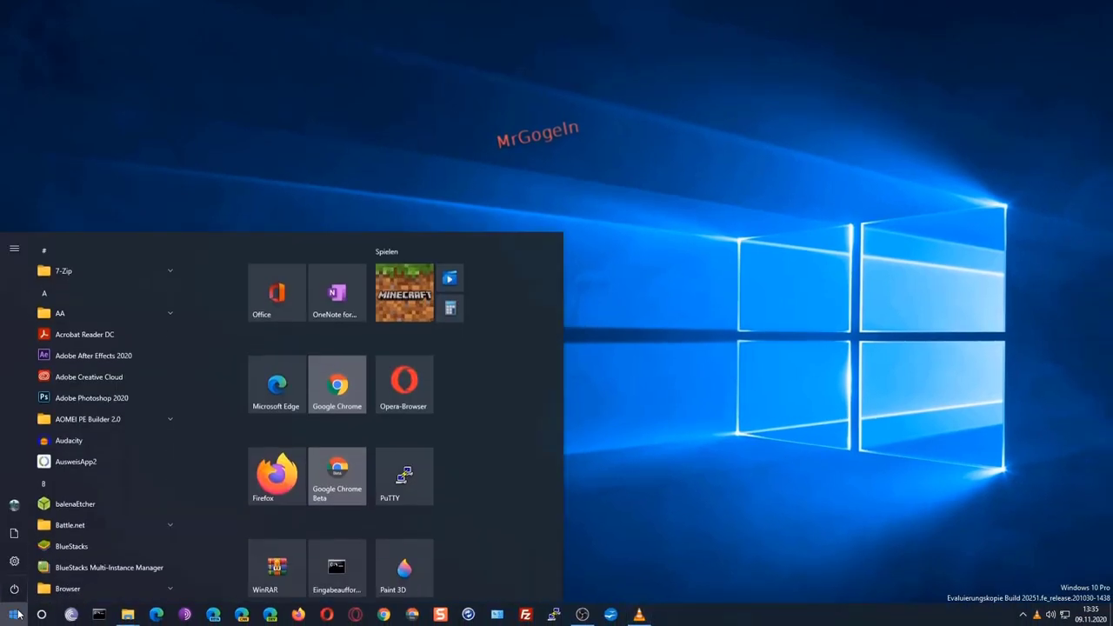
{"action": "mouse_move", "coordinate": [17, 562]}
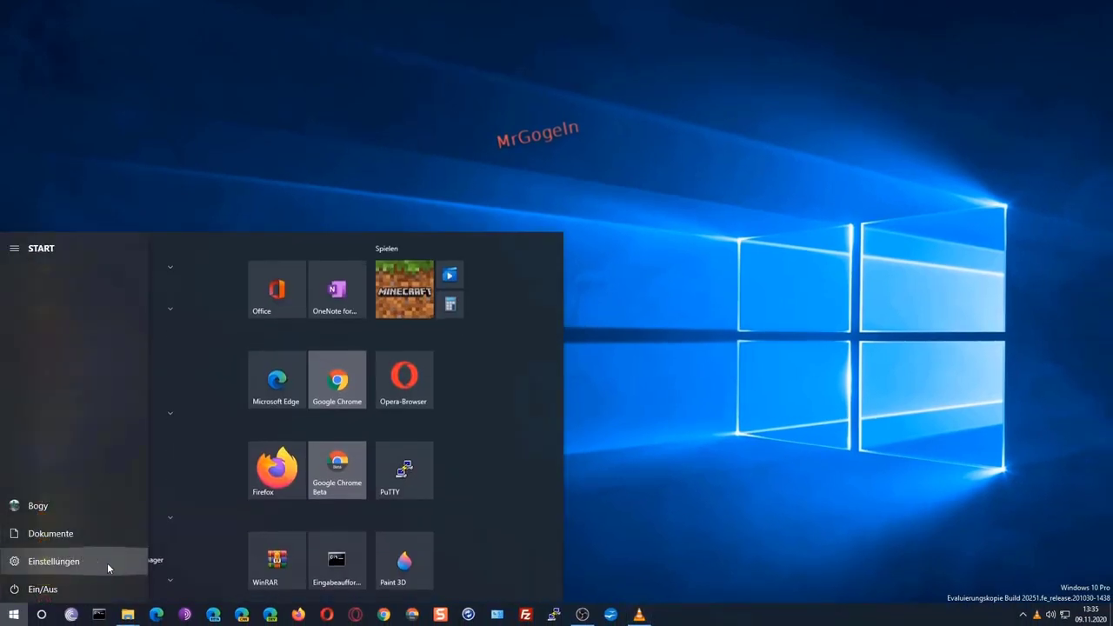
{"action": "left_click", "coordinate": [108, 563]}
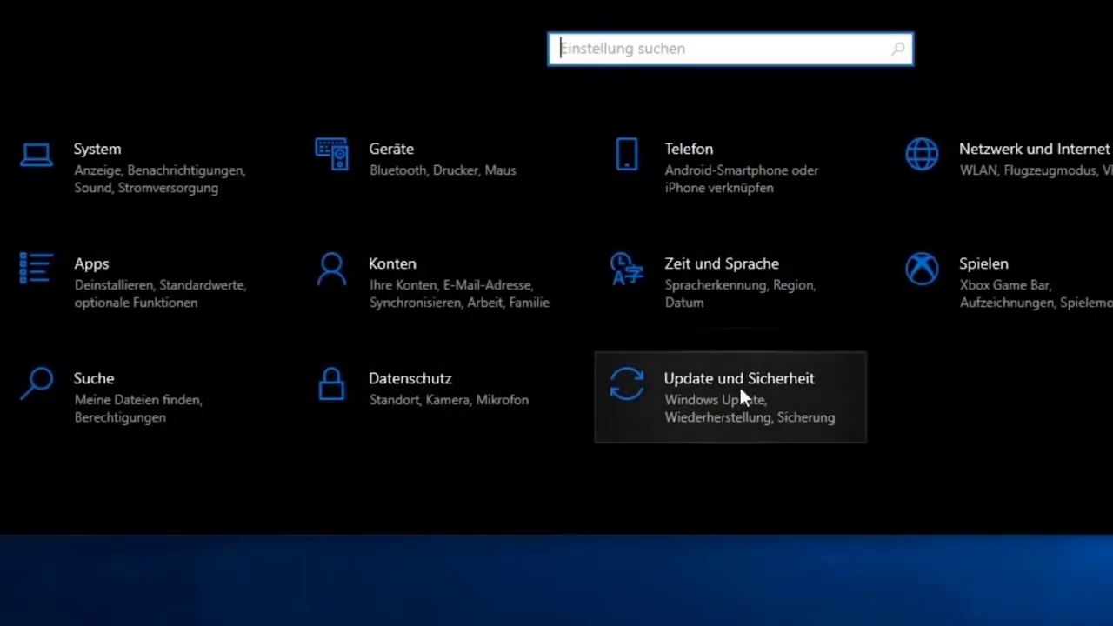
{"action": "scroll", "coordinate": [681, 290], "scroll_direction": "down", "scroll_amount": 1}
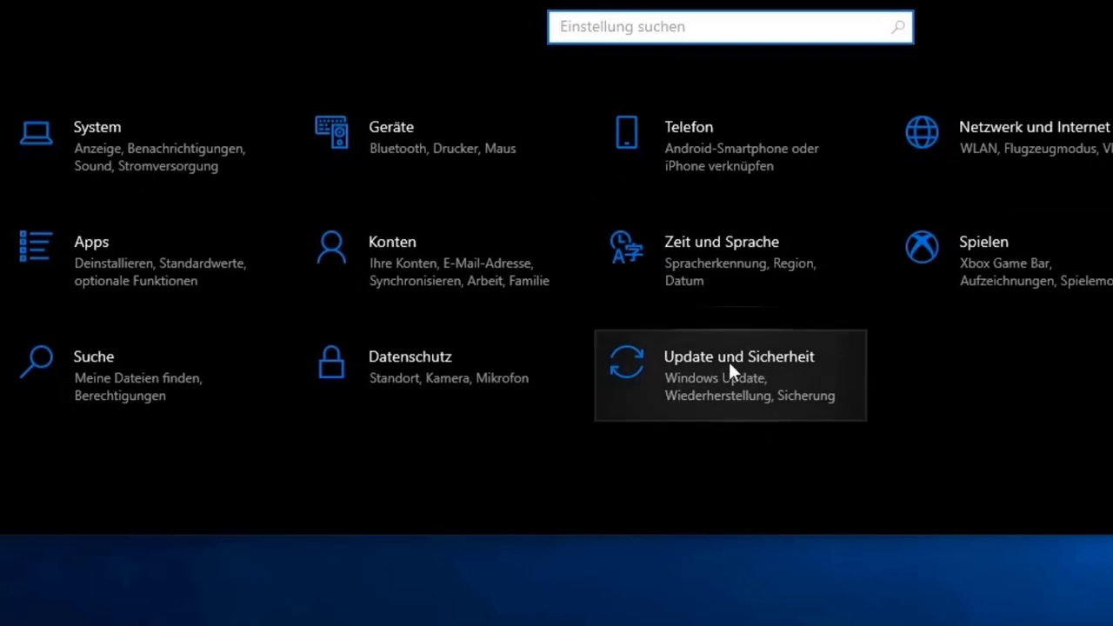
{"action": "left_click", "coordinate": [638, 363]}
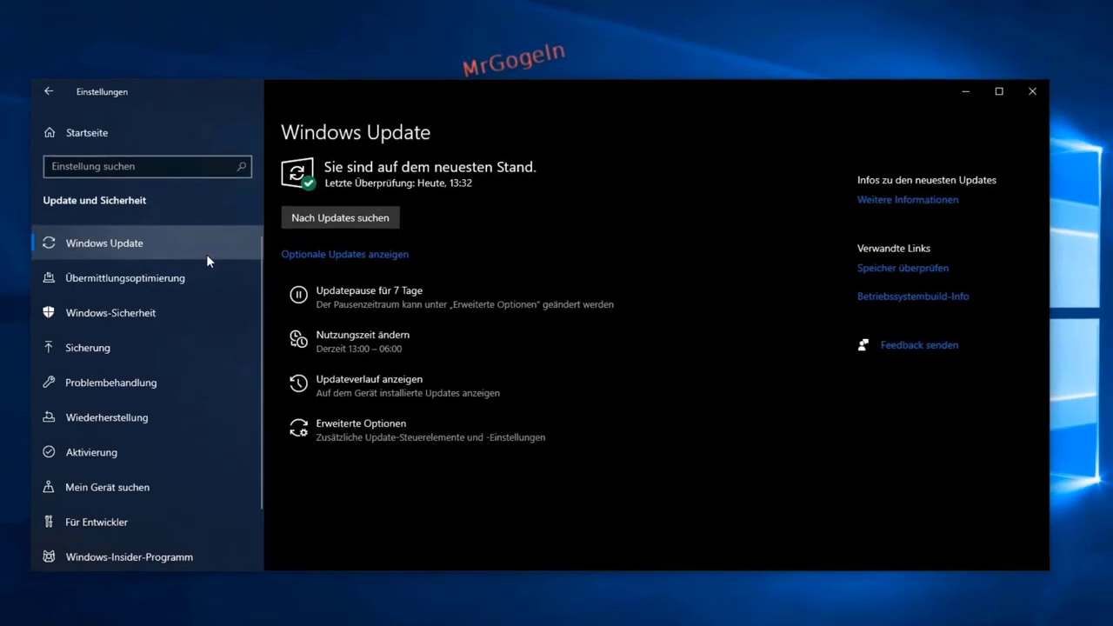
Review the optional driver updates offered and return to the Windows Update page.
{"action": "left_click", "coordinate": [360, 254]}
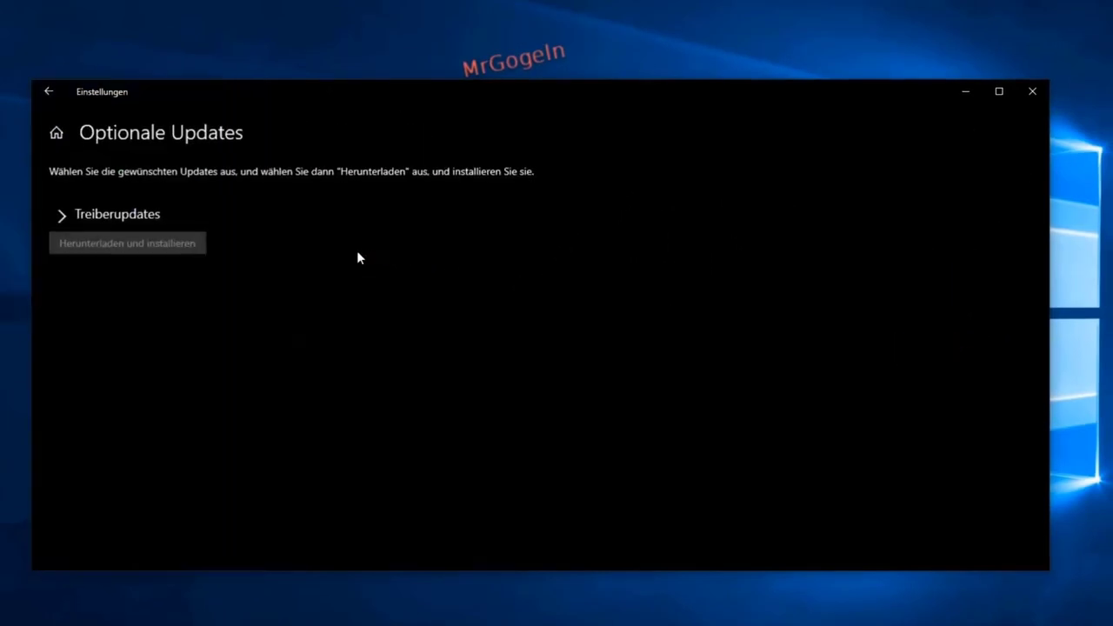
{"action": "left_click", "coordinate": [62, 218]}
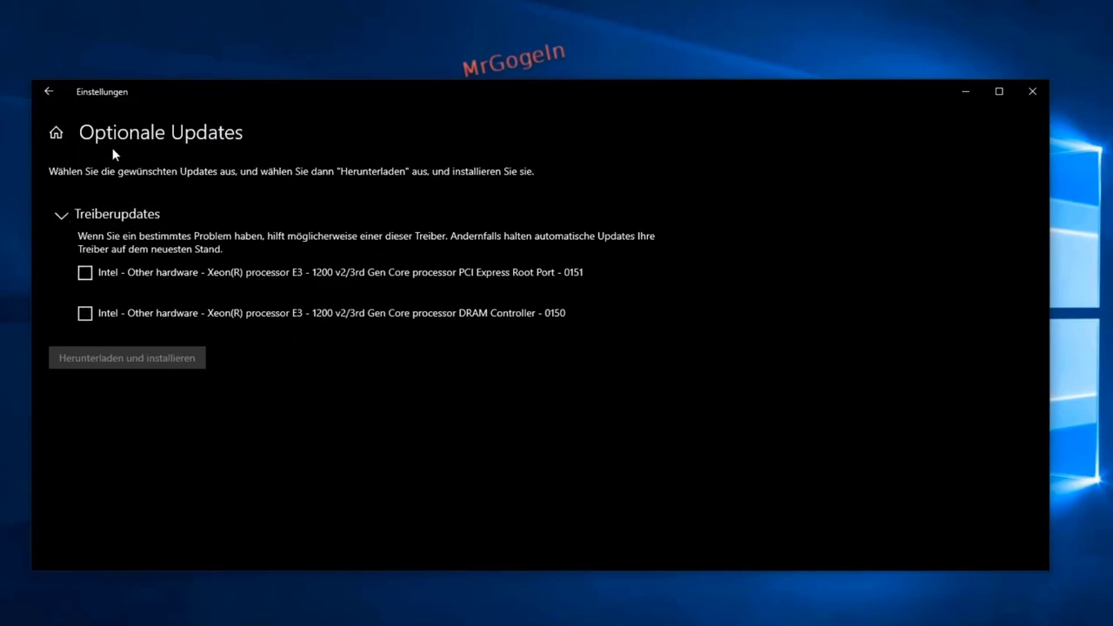
{"action": "left_click", "coordinate": [61, 214]}
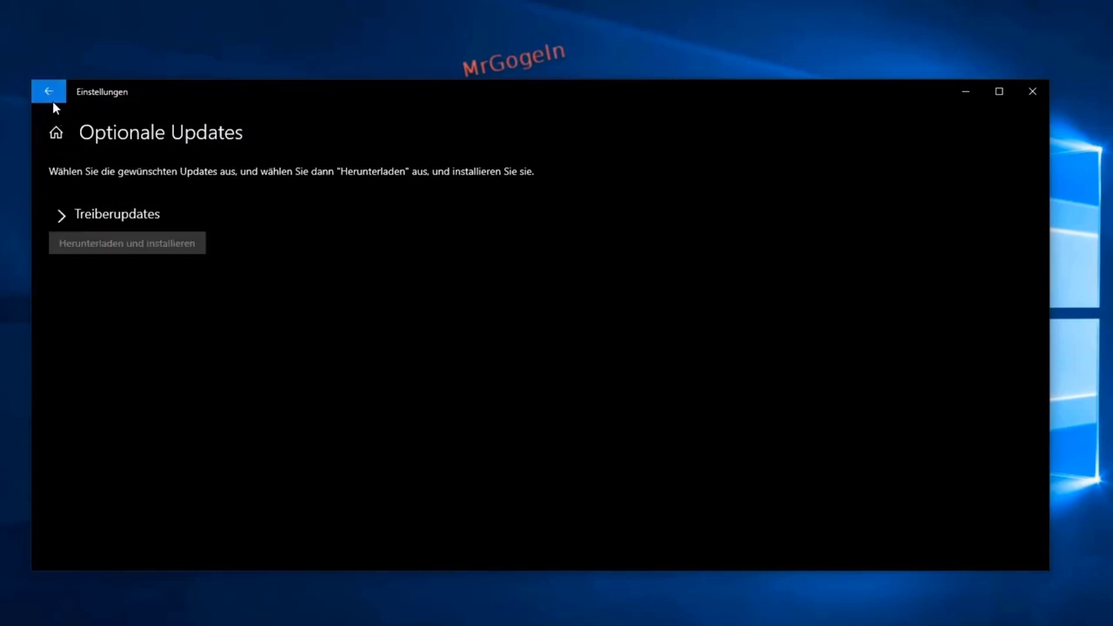
{"action": "left_click", "coordinate": [53, 97]}
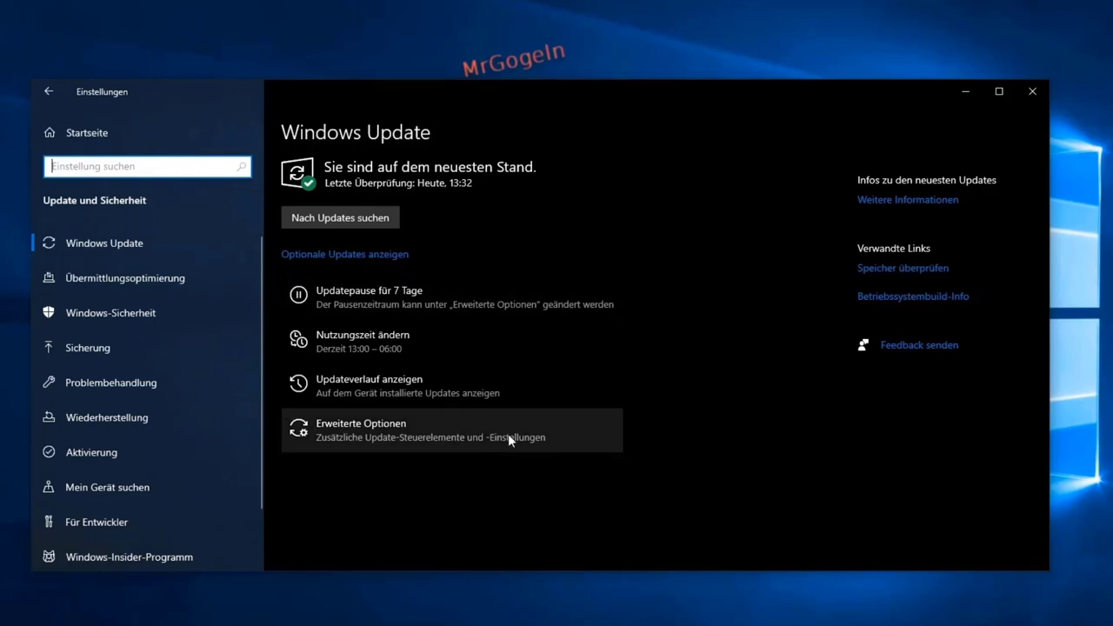
{"action": "scroll", "coordinate": [73, 511], "scroll_direction": "down", "scroll_amount": 2}
{"action": "scroll", "coordinate": [75, 509], "scroll_direction": "up", "scroll_amount": 2}
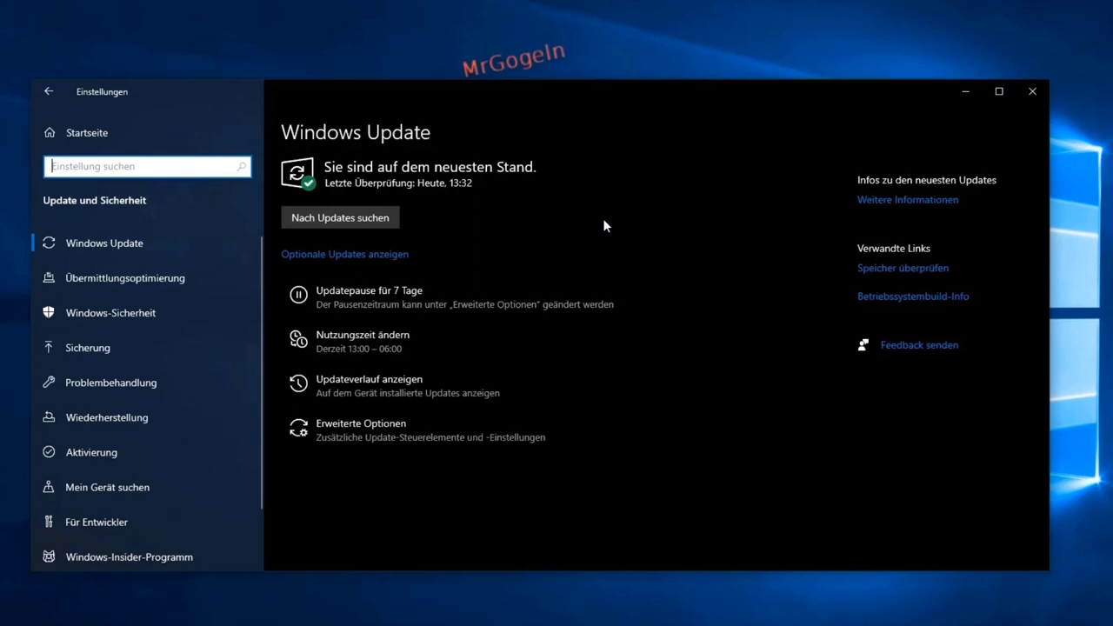
{"action": "left_click", "coordinate": [607, 106]}
{"action": "mouse_move", "coordinate": [596, 91]}
{"action": "left_mouse_down"}
{"action": "mouse_move", "coordinate": [611, 91]}
{"action": "mouse_move", "coordinate": [591, 96]}
{"action": "left_mouse_up"}
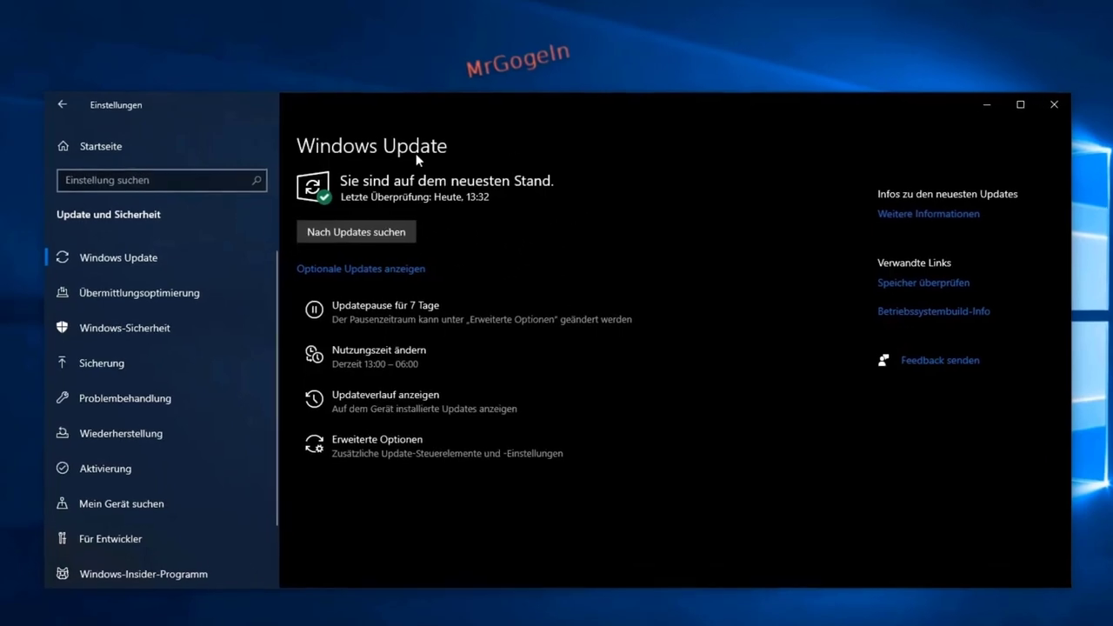
Check for new Windows updates and close the settings window.
{"action": "left_click", "coordinate": [433, 246]}
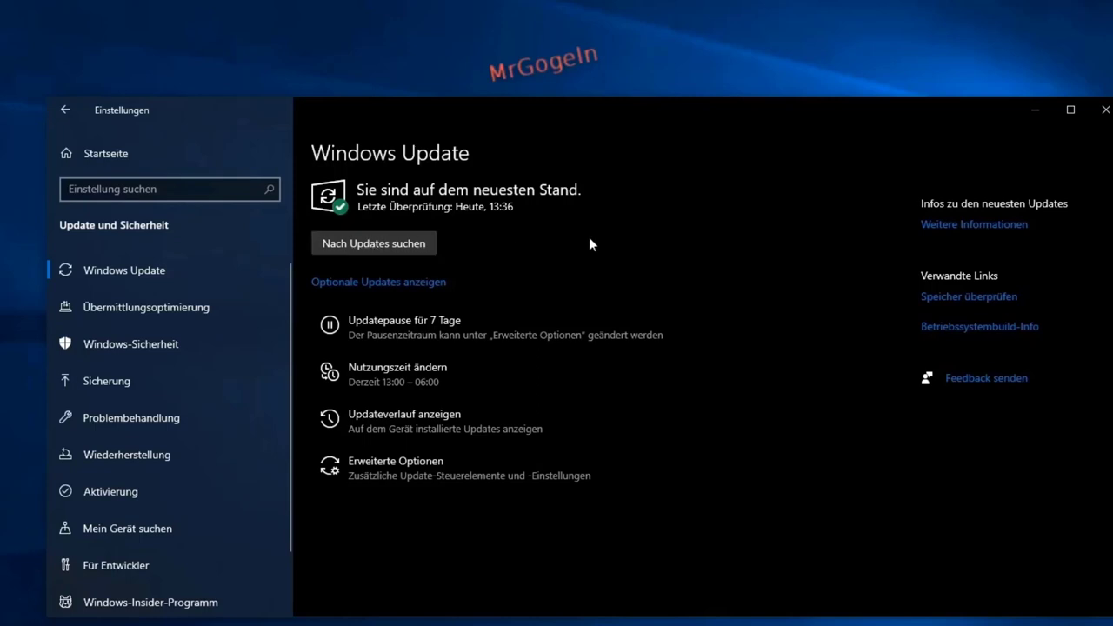
{"action": "left_click", "coordinate": [361, 249]}
{"action": "left_click", "coordinate": [1100, 120]}
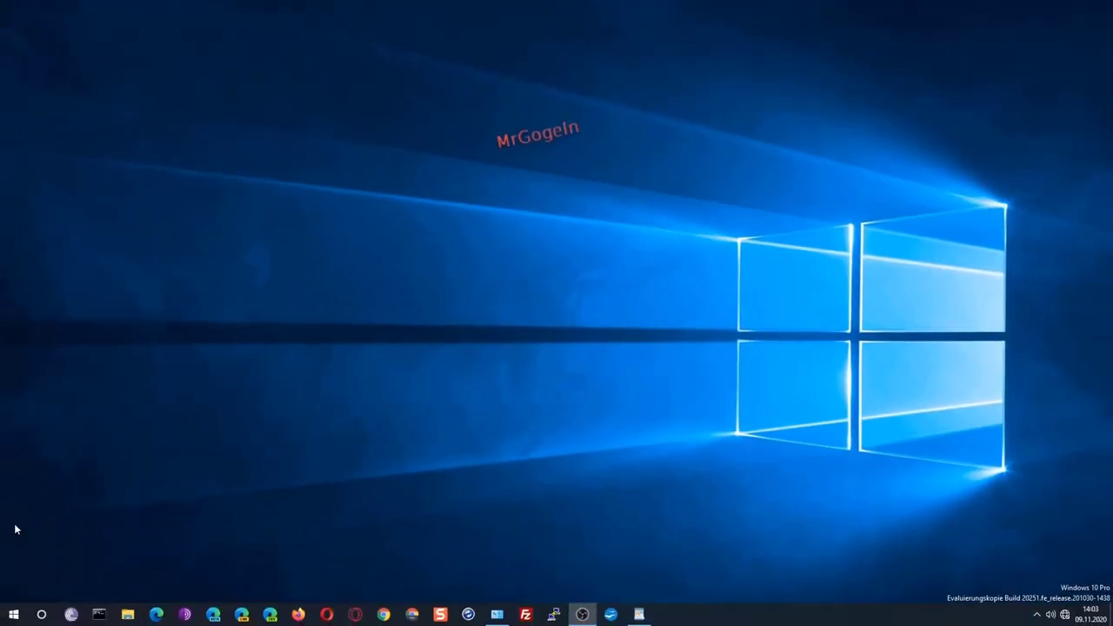
Run gpedit.msc to open the Local Group Policy Editor, and enlarge its window and the tree pane.
{"action": "key", "text": "super+r"}
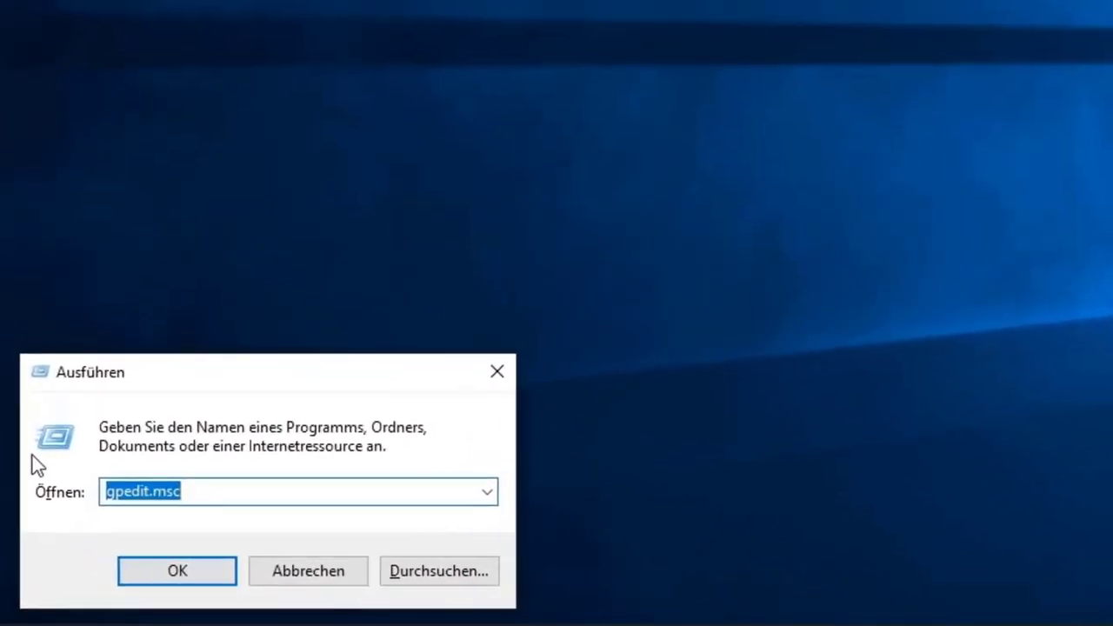
{"action": "left_click", "coordinate": [187, 513]}
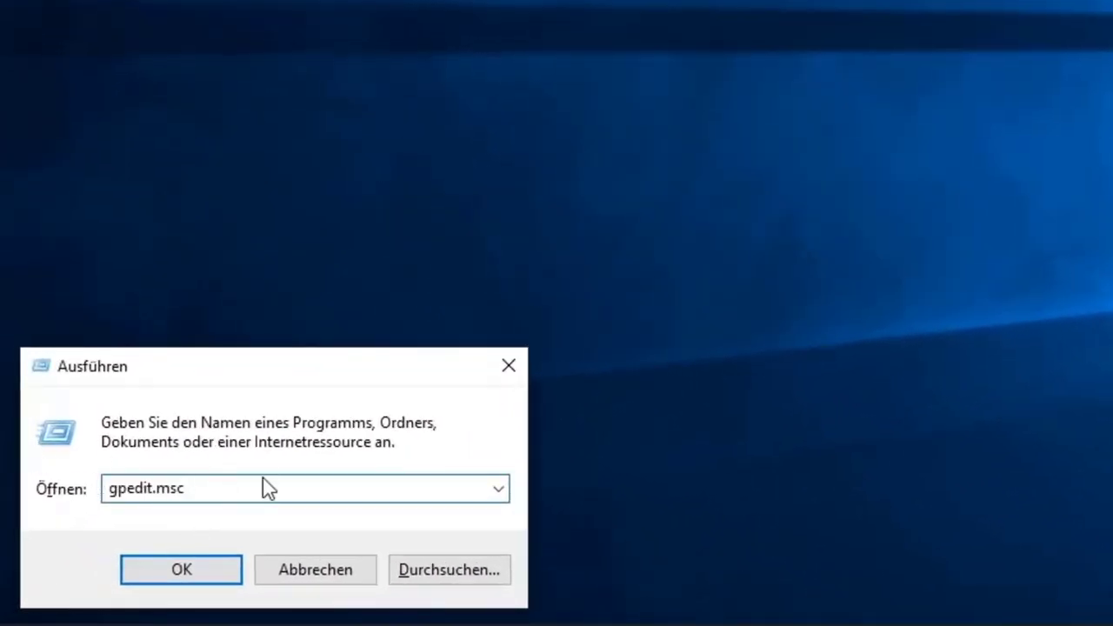
{"action": "left_click", "coordinate": [497, 489]}
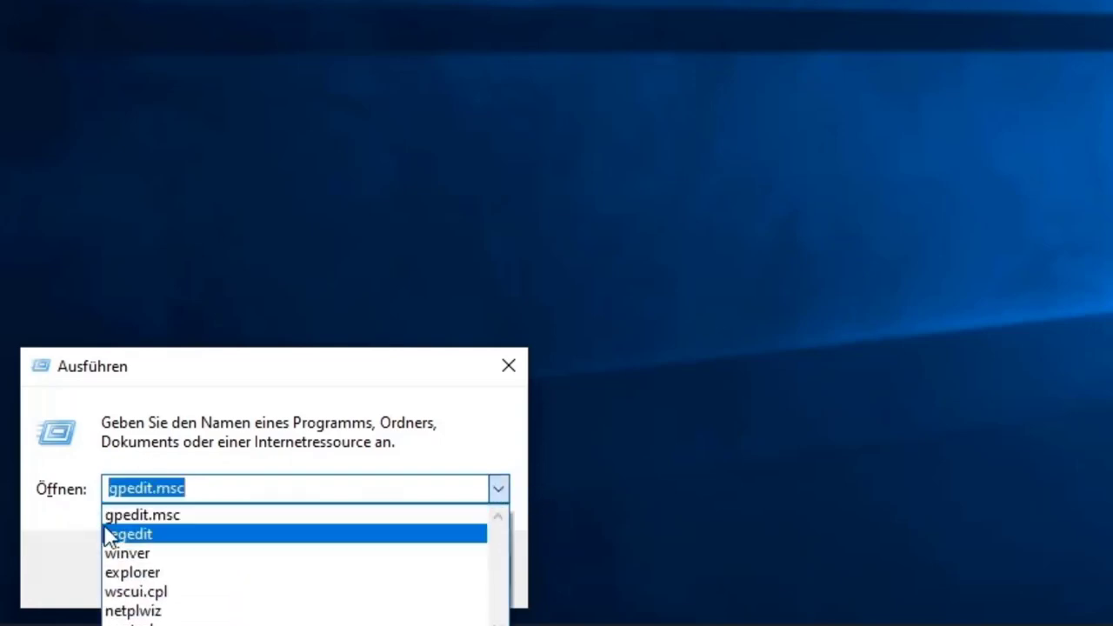
{"action": "left_click", "coordinate": [199, 527]}
{"action": "left_click", "coordinate": [208, 482]}
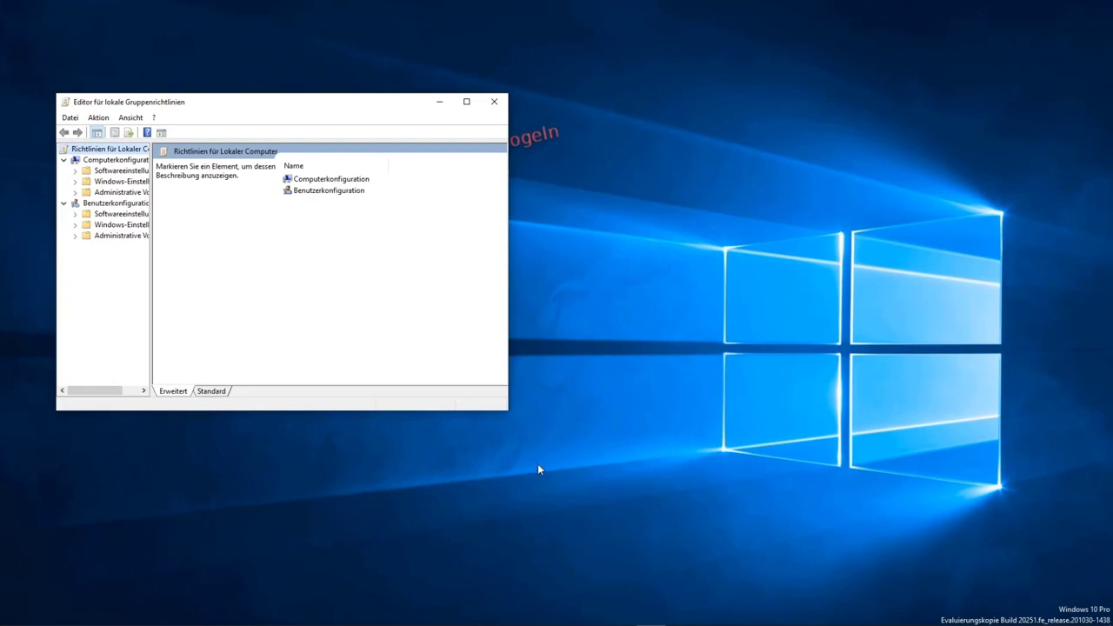
{"action": "left_click_drag", "start_coordinate": [510, 415], "coordinate": [701, 442]}
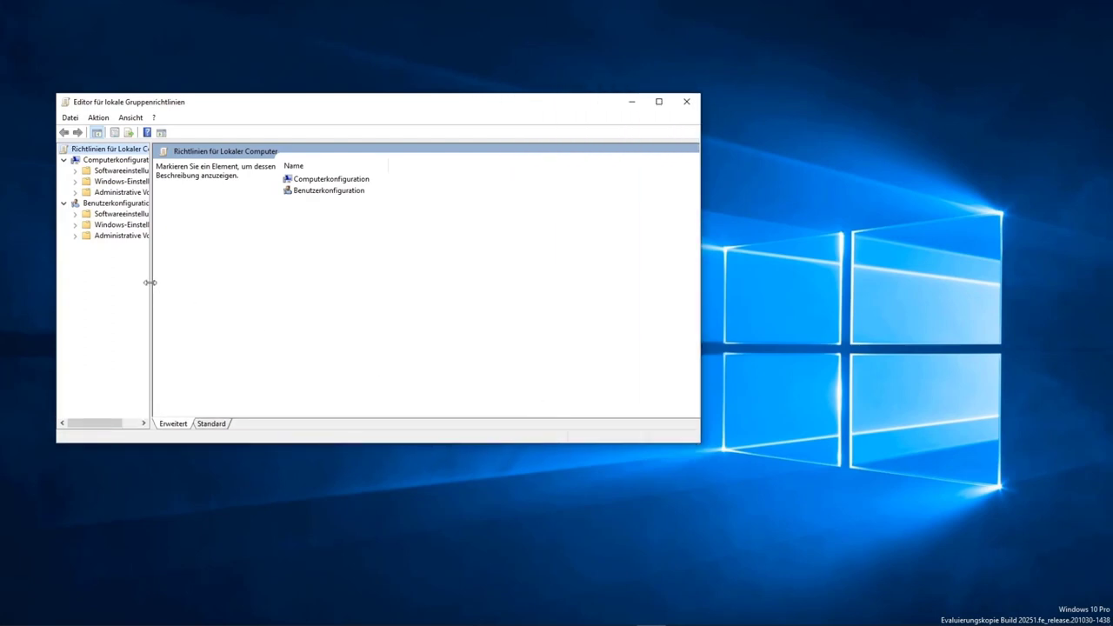
{"action": "left_click_drag", "start_coordinate": [150, 282], "coordinate": [254, 283]}
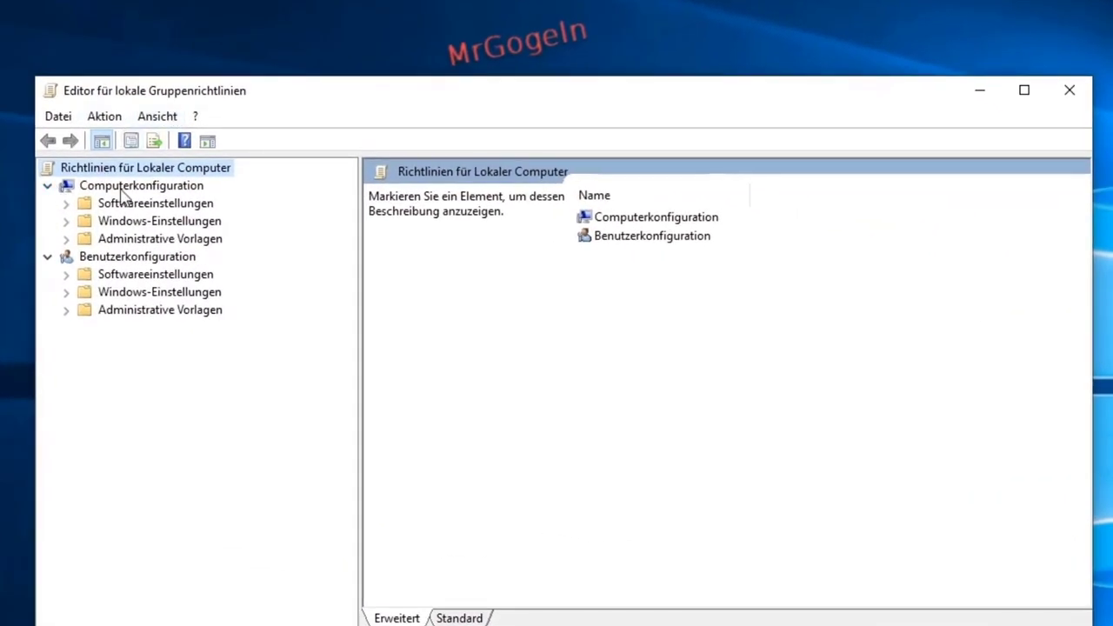
Expand Administrative Vorlagen under Computerkonfiguration and its Windows-Komponenten folder in the policy tree.
{"action": "left_click", "coordinate": [166, 189]}
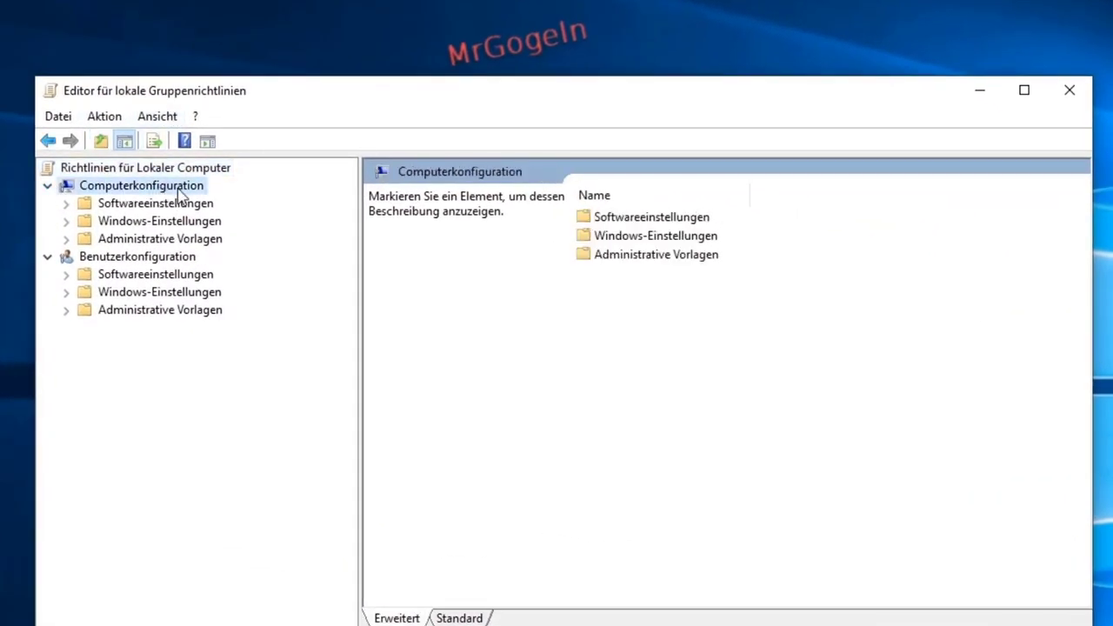
{"action": "left_click", "coordinate": [167, 242]}
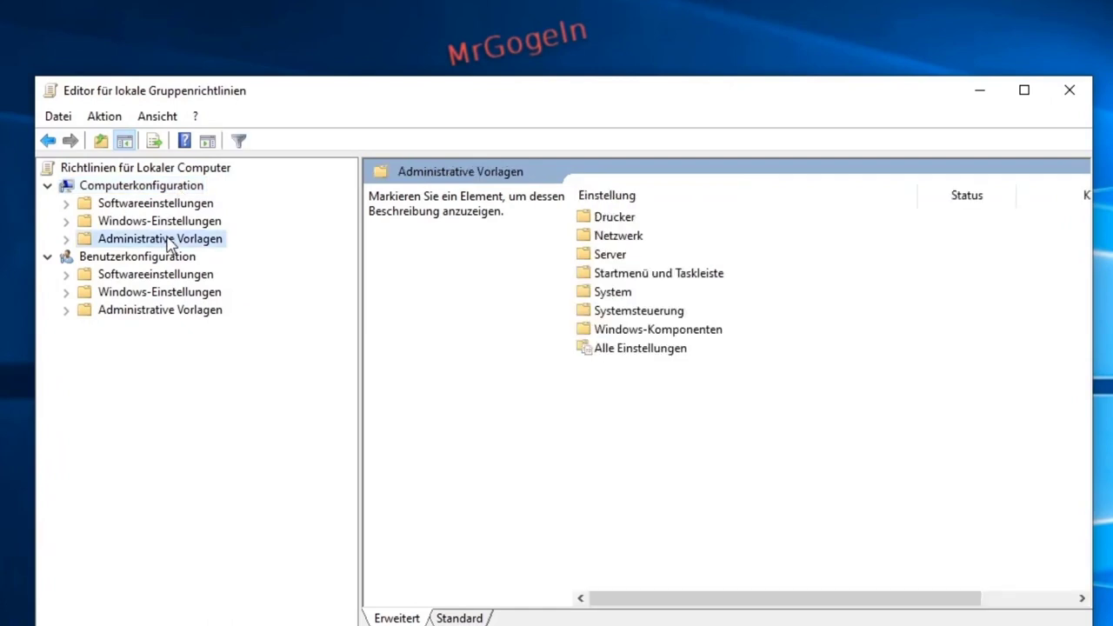
{"action": "left_click", "coordinate": [67, 239]}
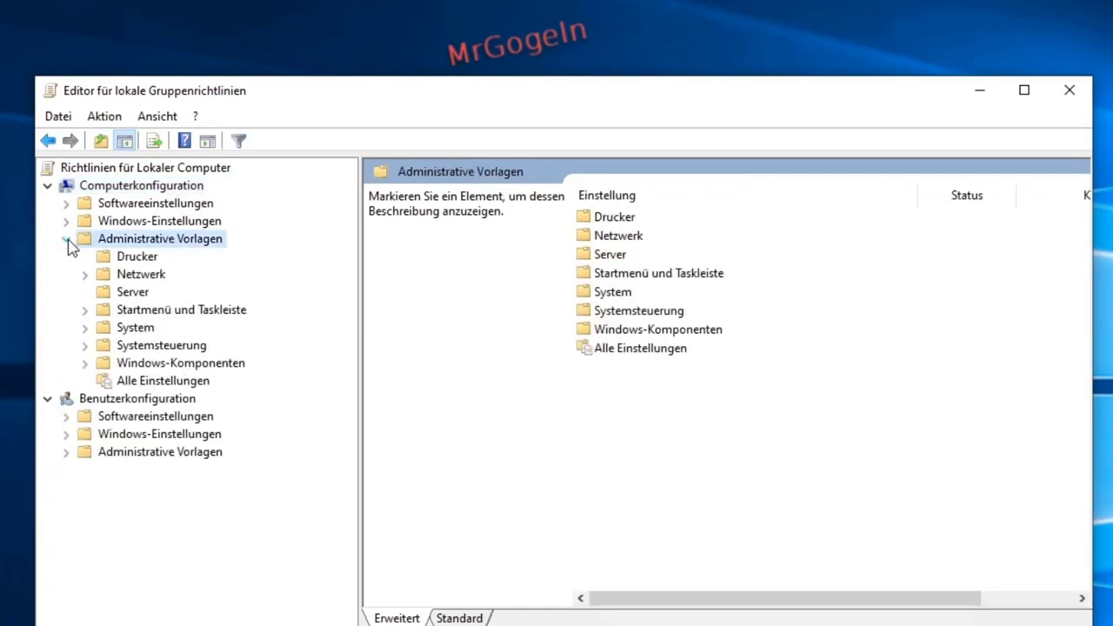
{"action": "left_click", "coordinate": [207, 367]}
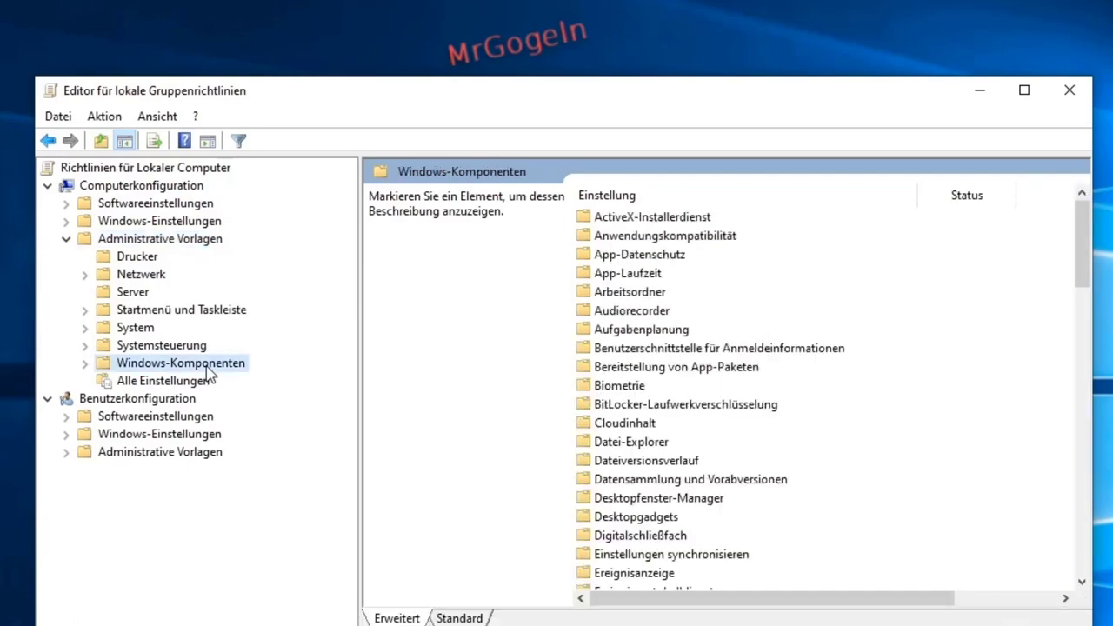
{"action": "left_click", "coordinate": [85, 363]}
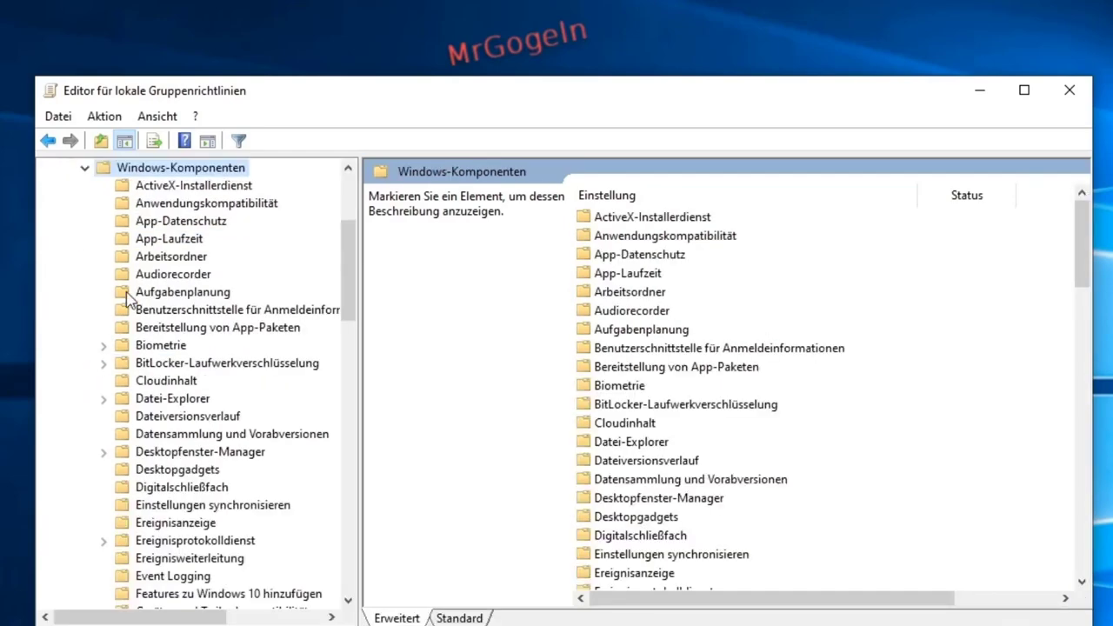
Expand Windows Update within Windows-Komponenten and open the Windows Update für Unternehmen folder.
{"action": "scroll", "coordinate": [124, 295], "scroll_direction": "down", "scroll_amount": 15}
{"action": "scroll", "coordinate": [198, 365], "scroll_direction": "down", "scroll_amount": 7}
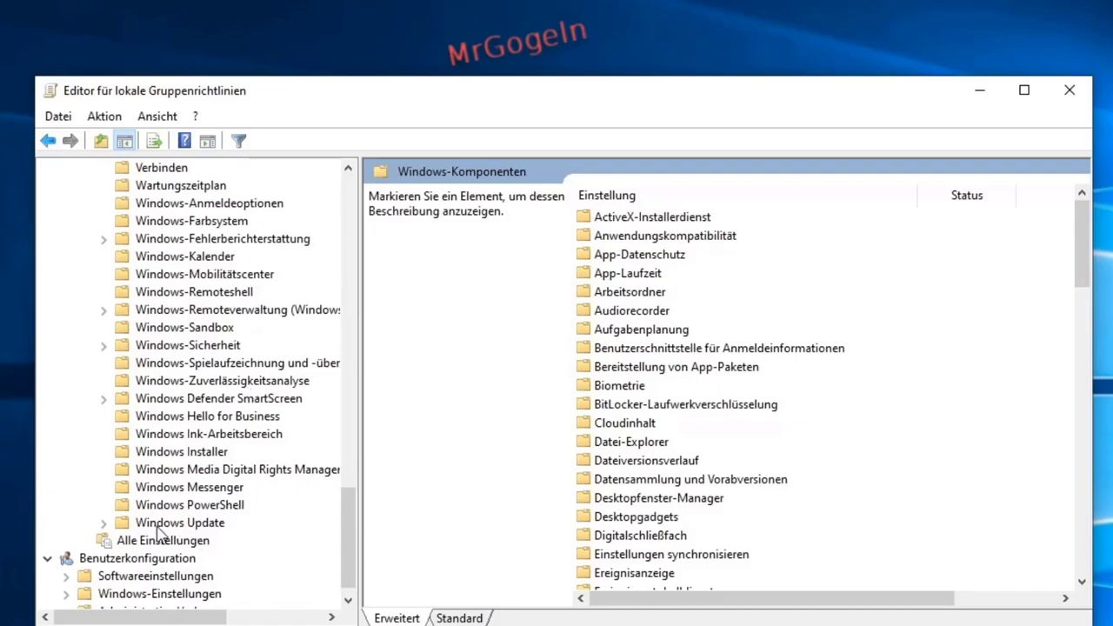
{"action": "left_click", "coordinate": [131, 526]}
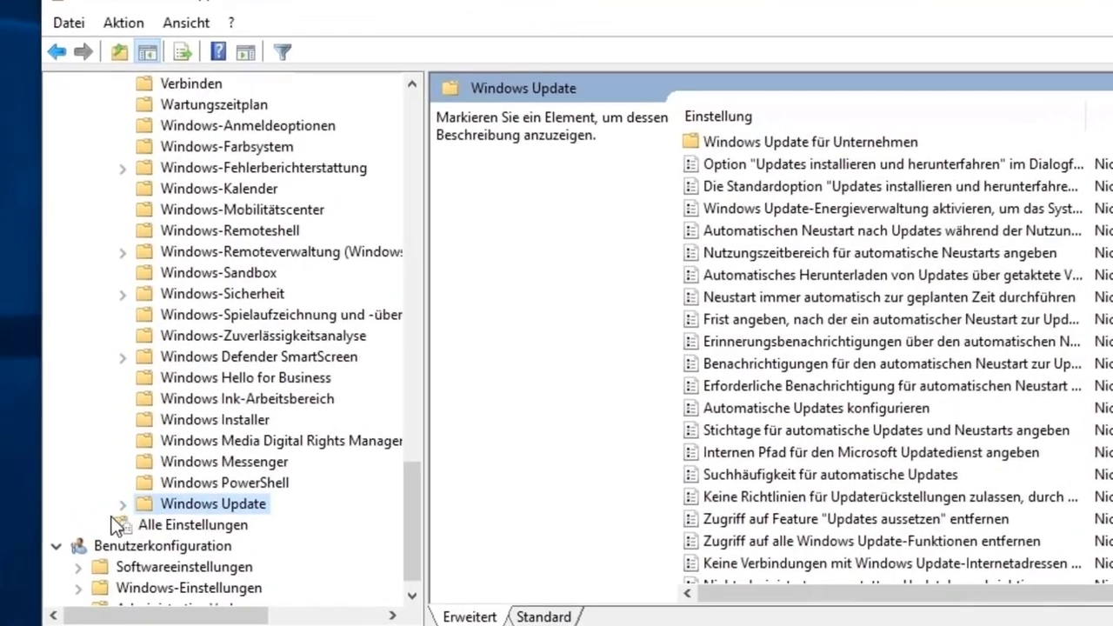
{"action": "left_click", "coordinate": [103, 522]}
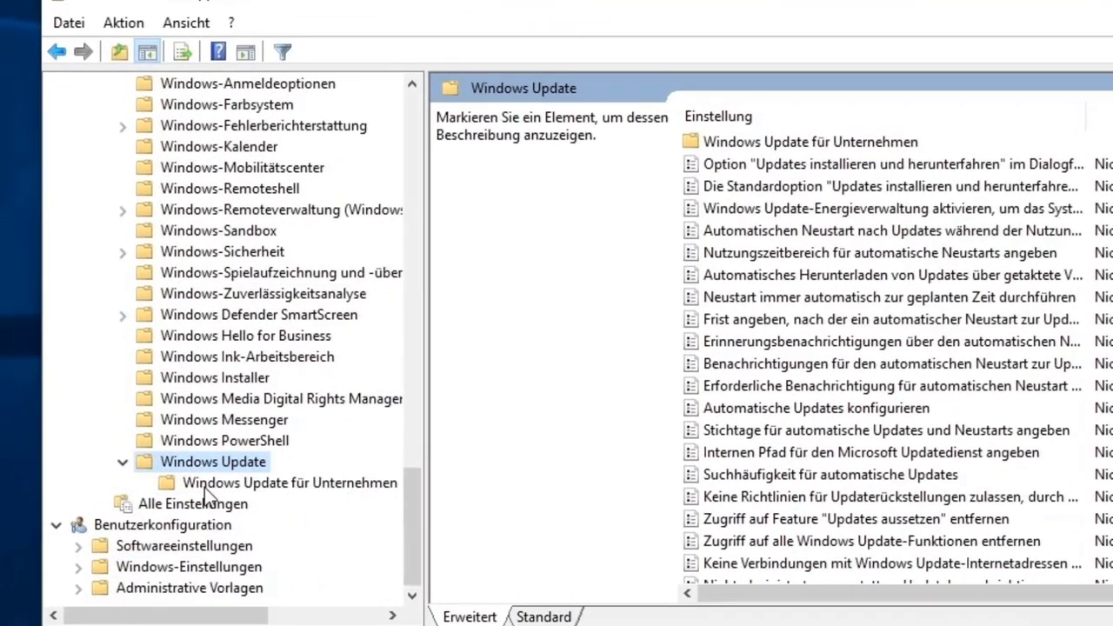
{"action": "left_click", "coordinate": [287, 483]}
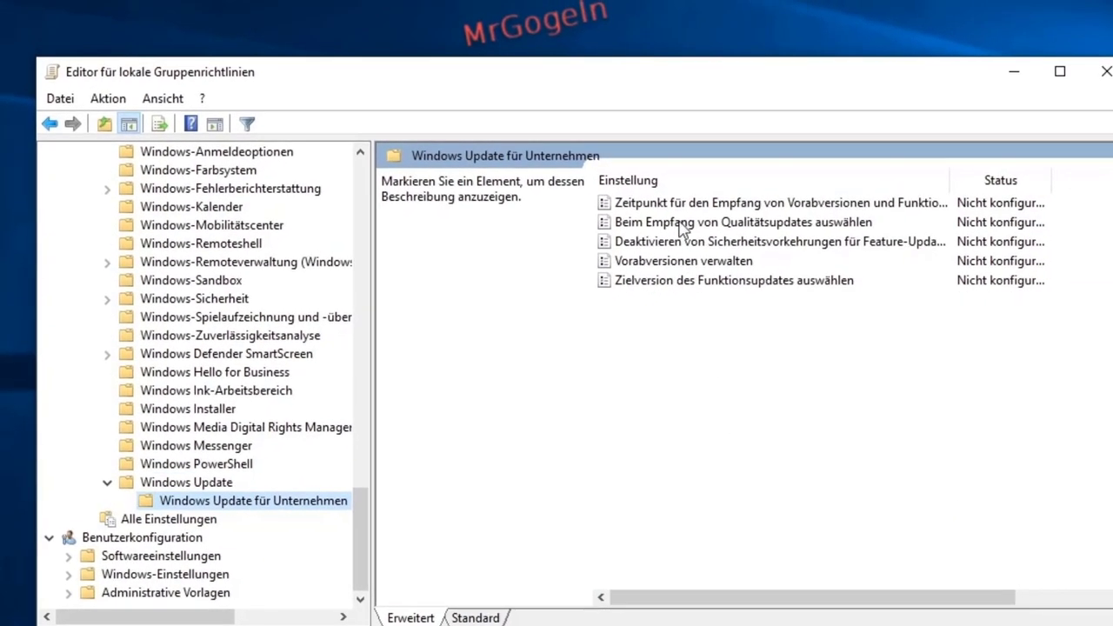
Show the policy list in the Standard view and widen the Status column.
{"action": "left_click", "coordinate": [476, 618]}
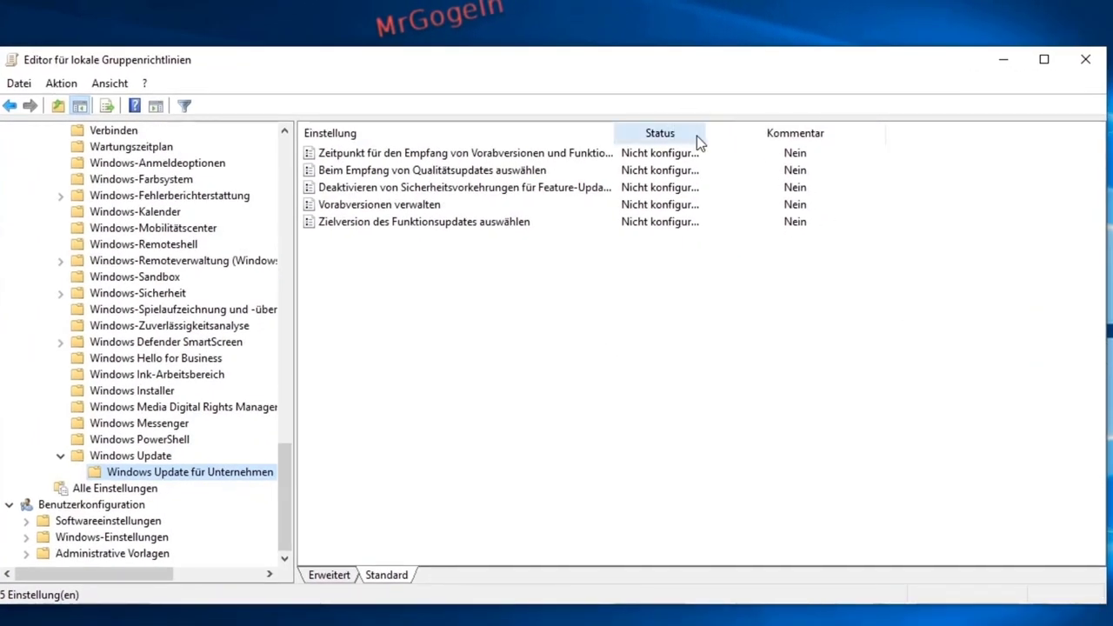
{"action": "left_click_drag", "start_coordinate": [703, 132], "coordinate": [811, 137]}
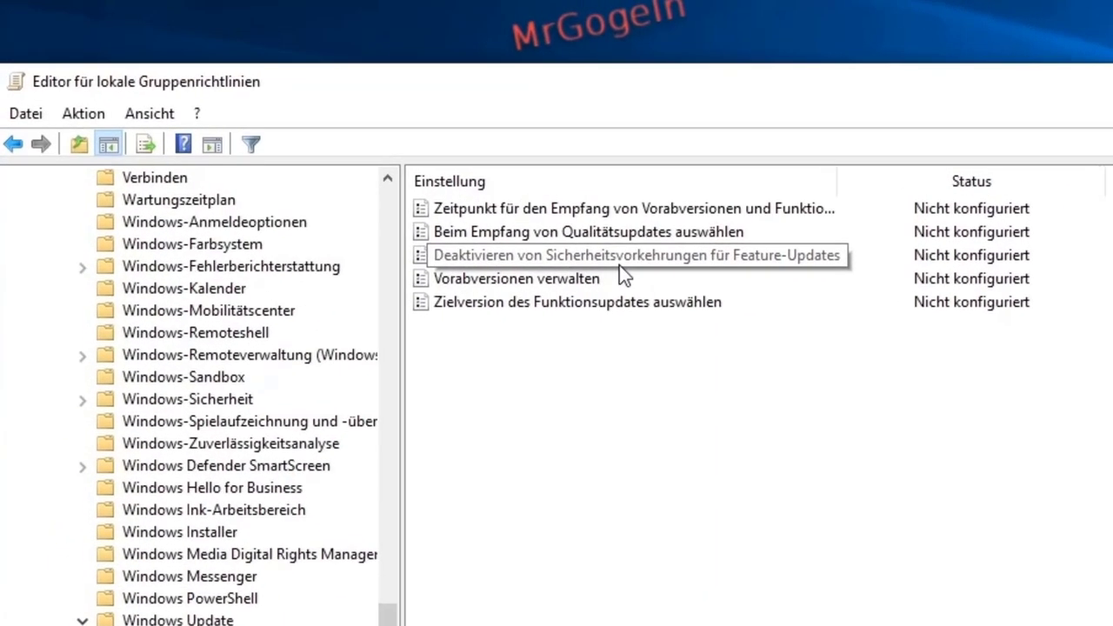
Open the policy "Deaktivieren von Sicherheitsvorkehrungen für Feature-Updates" for editing, move its dialog and highlight the whole help text.
{"action": "right_click", "coordinate": [745, 261]}
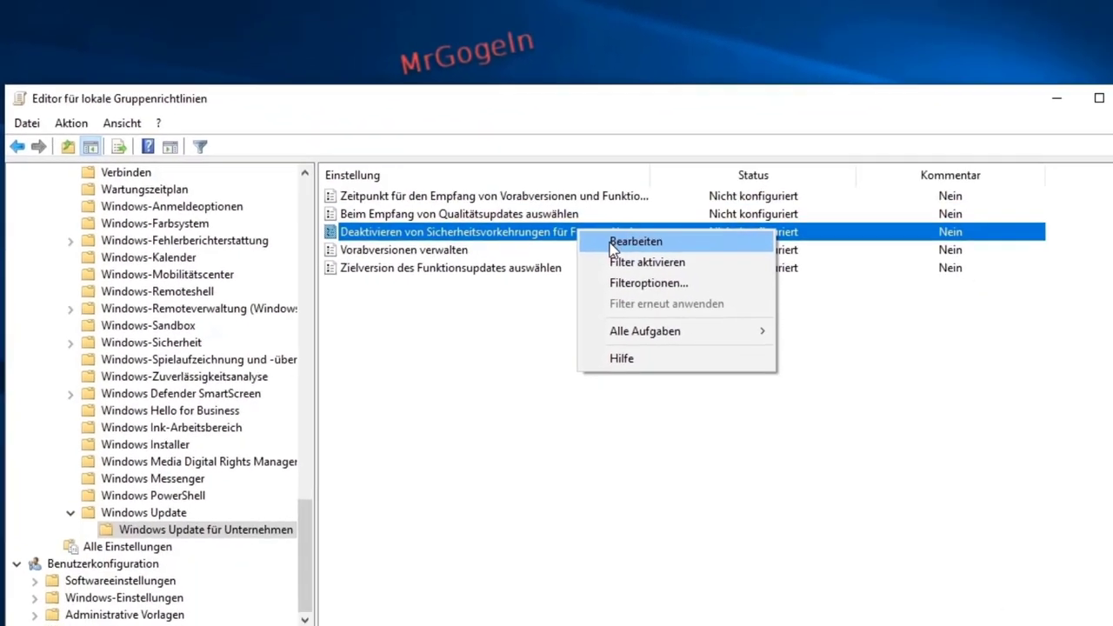
{"action": "left_click", "coordinate": [798, 315]}
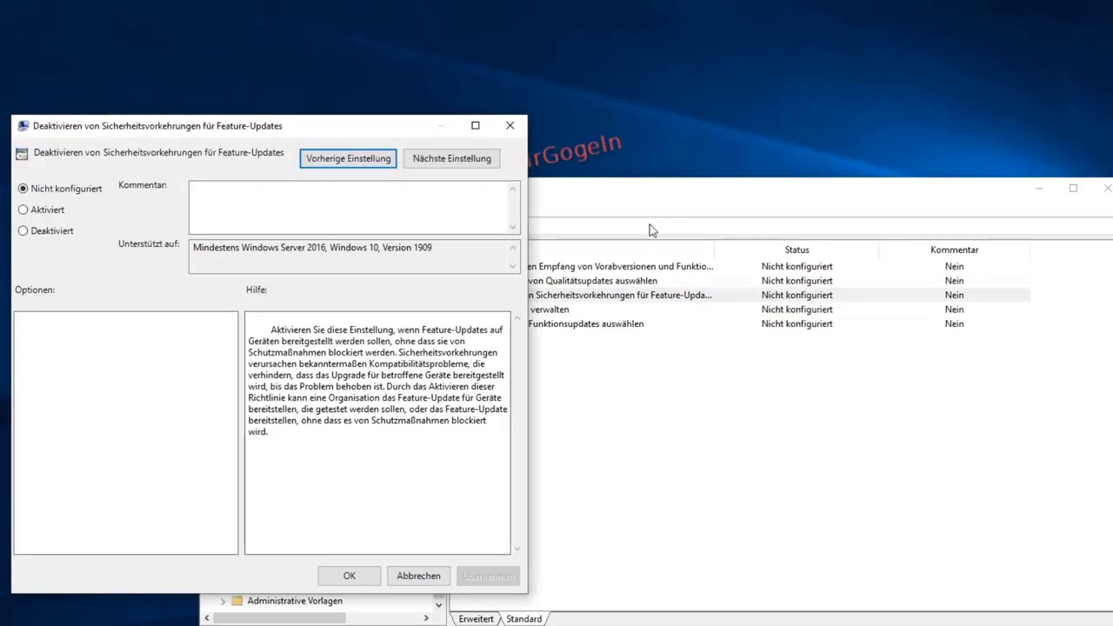
{"action": "left_click_drag", "start_coordinate": [388, 135], "coordinate": [710, 199]}
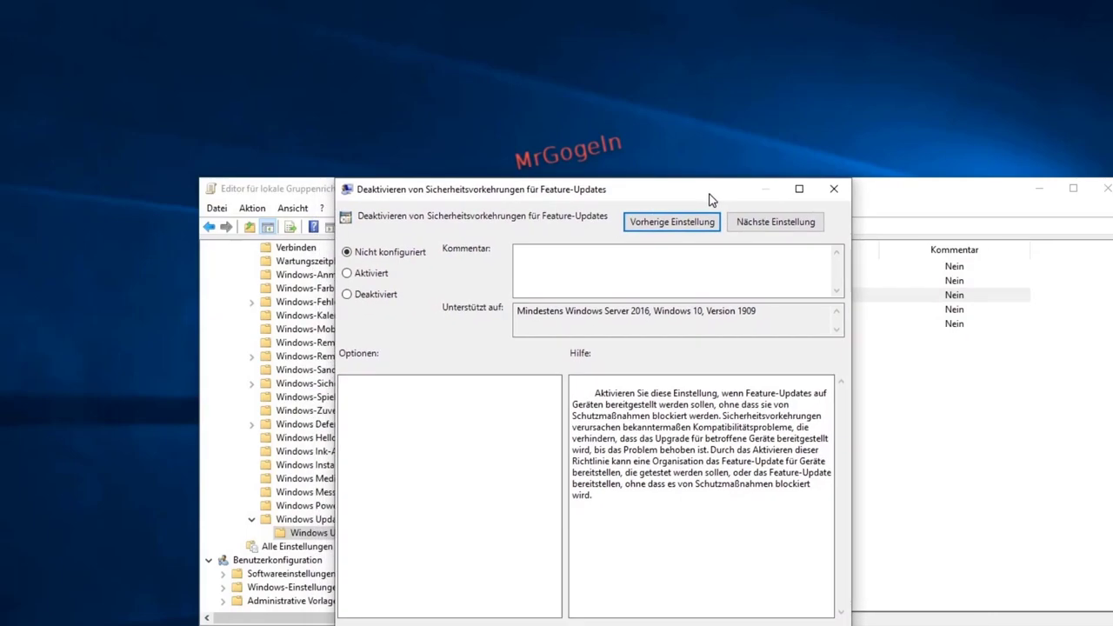
{"action": "left_click_drag", "start_coordinate": [576, 406], "coordinate": [684, 508]}
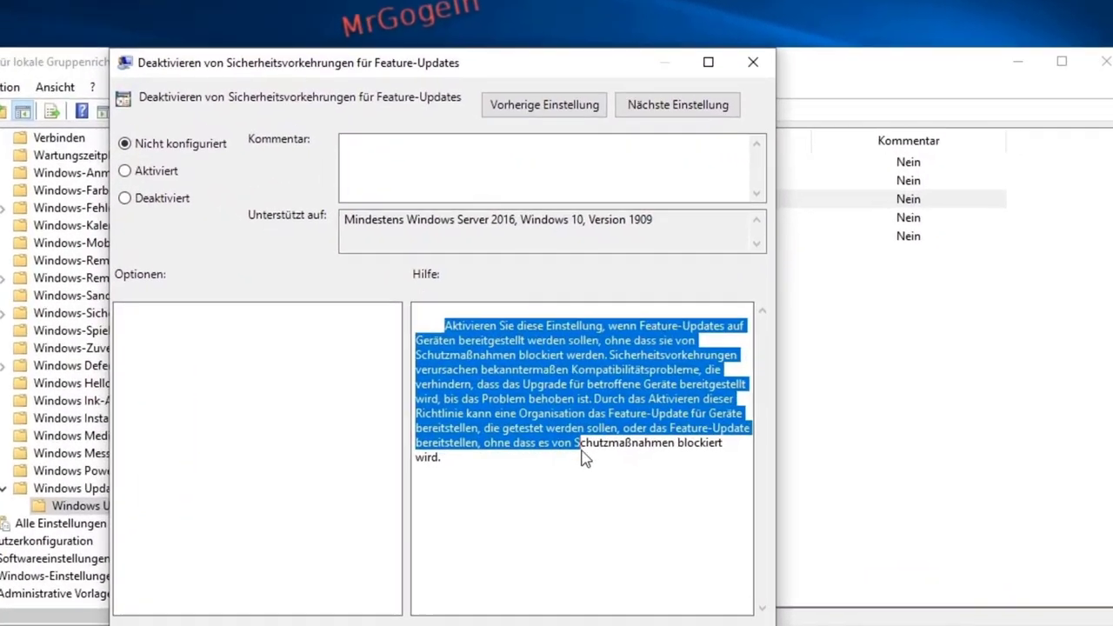
{"action": "left_click_drag", "start_coordinate": [584, 459], "coordinate": [628, 472]}
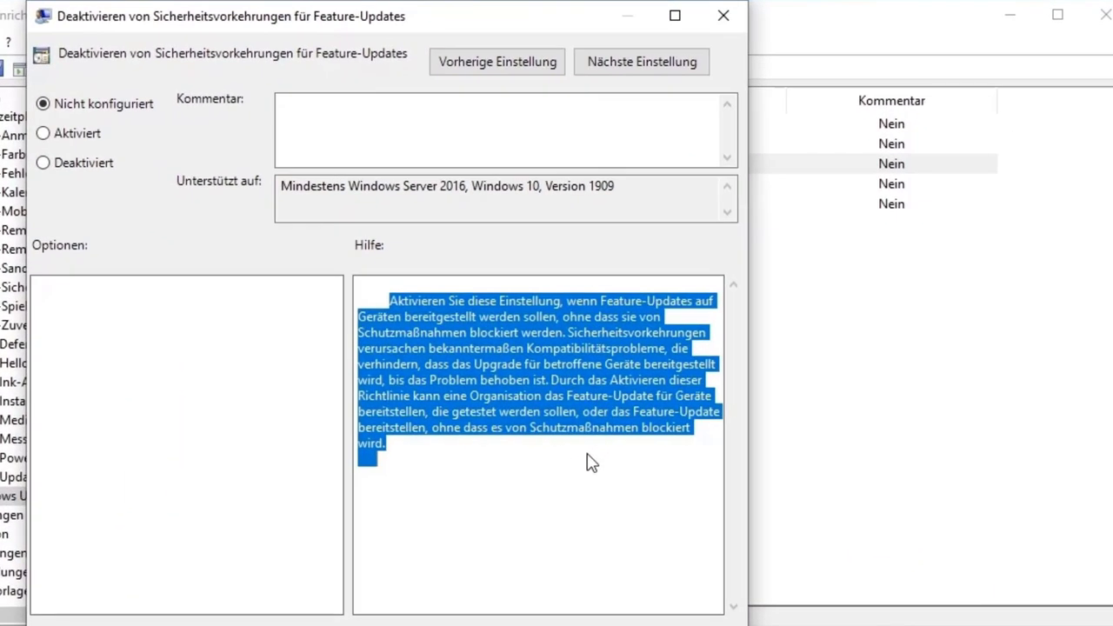
Clear the highlight from the policy's help text and widen the Hilfe pane slightly.
{"action": "left_click", "coordinate": [541, 384]}
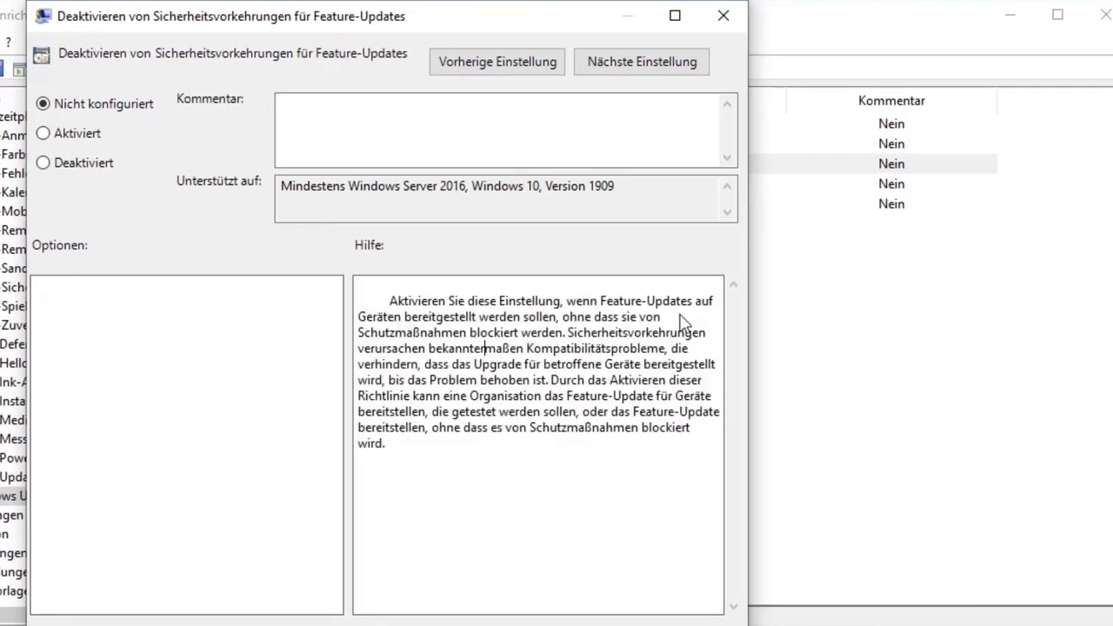
{"action": "left_click", "coordinate": [483, 349]}
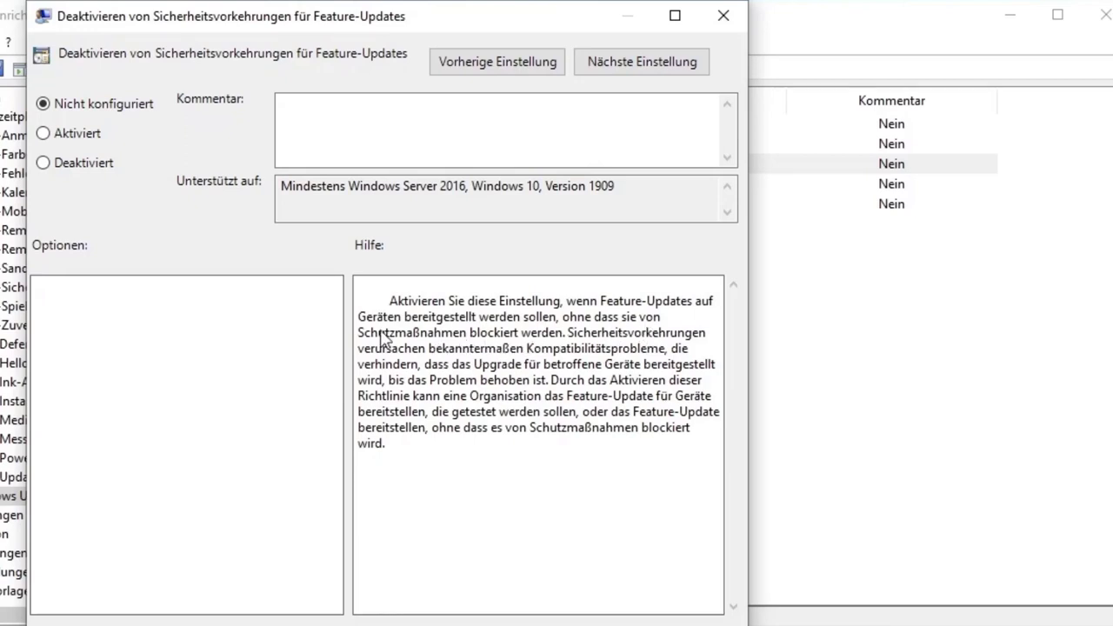
{"action": "mouse_move", "coordinate": [349, 334]}
{"action": "left_mouse_down"}
{"action": "mouse_move", "coordinate": [553, 336]}
{"action": "mouse_move", "coordinate": [346, 344]}
{"action": "left_mouse_up"}
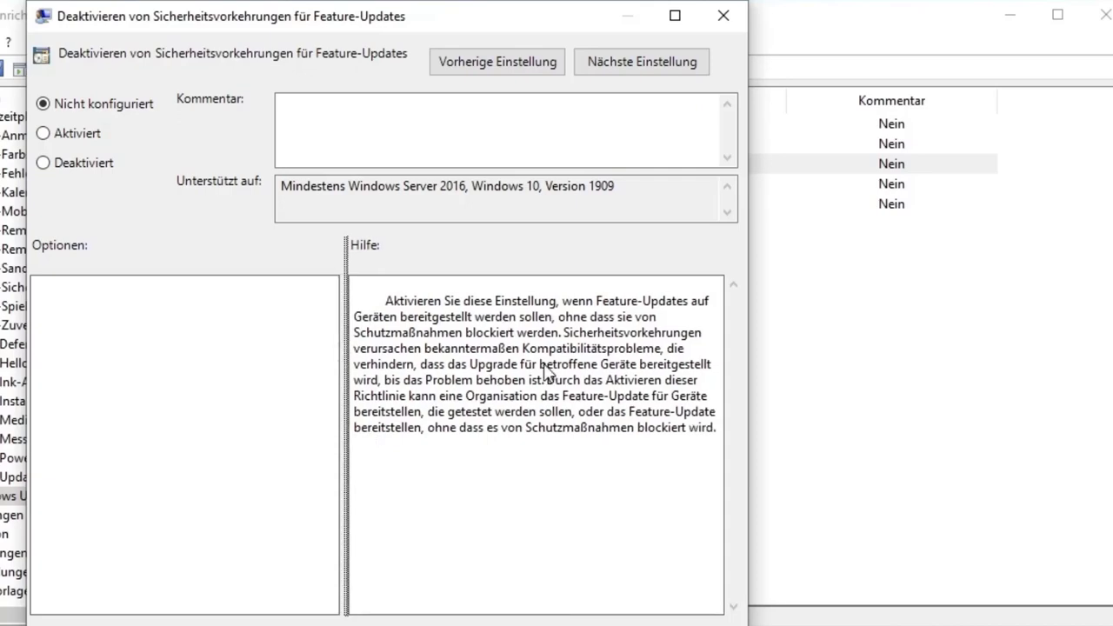
Set the policy "Deaktivieren von Sicherheitsvorkehrungen für Feature-Updates" to Aktiviert, apply the change and close its dialog.
{"action": "left_click", "coordinate": [400, 130]}
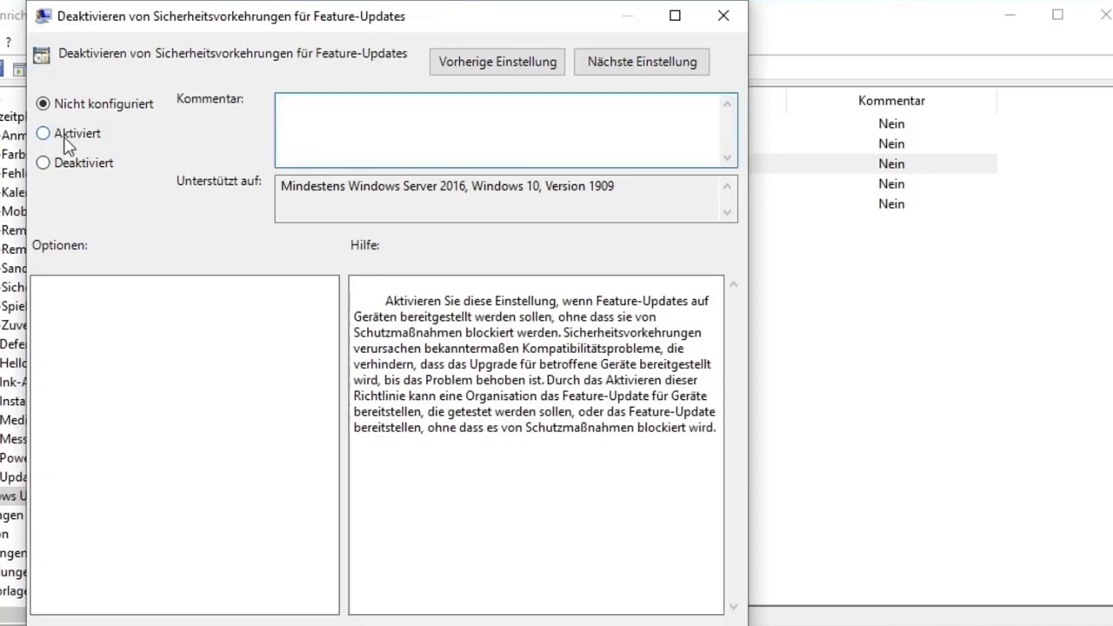
{"action": "left_click", "coordinate": [65, 137]}
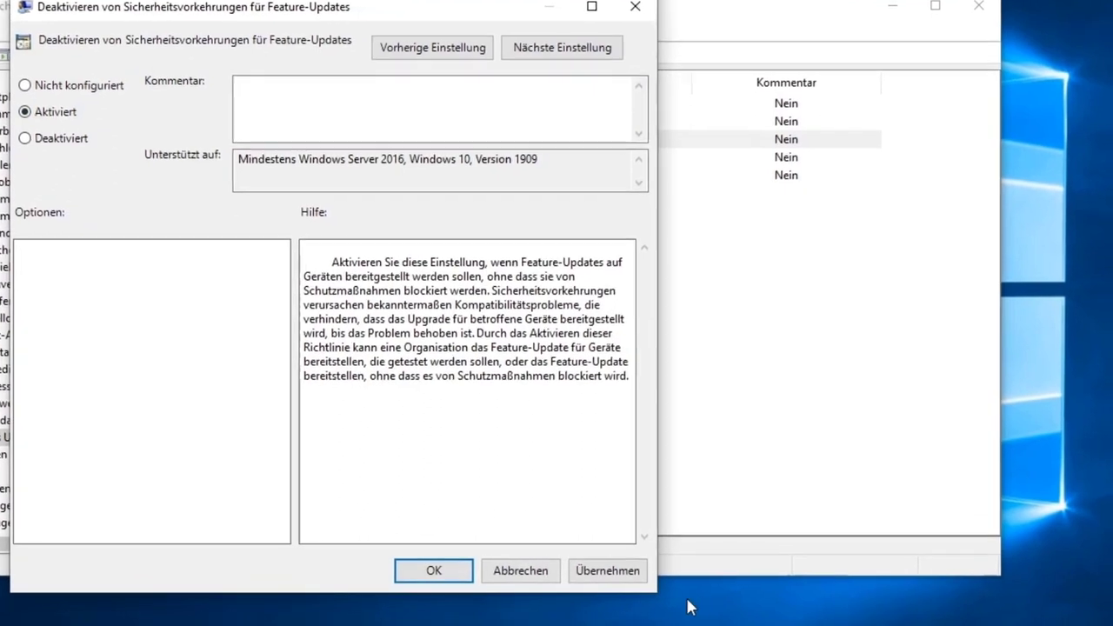
{"action": "left_click", "coordinate": [615, 571]}
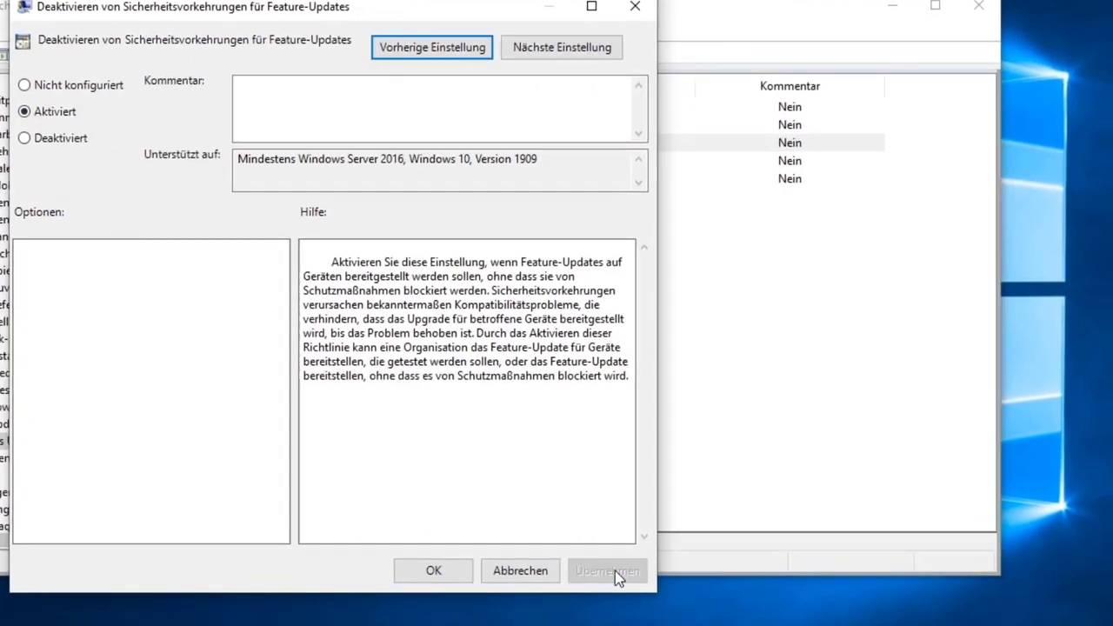
{"action": "left_click", "coordinate": [432, 573]}
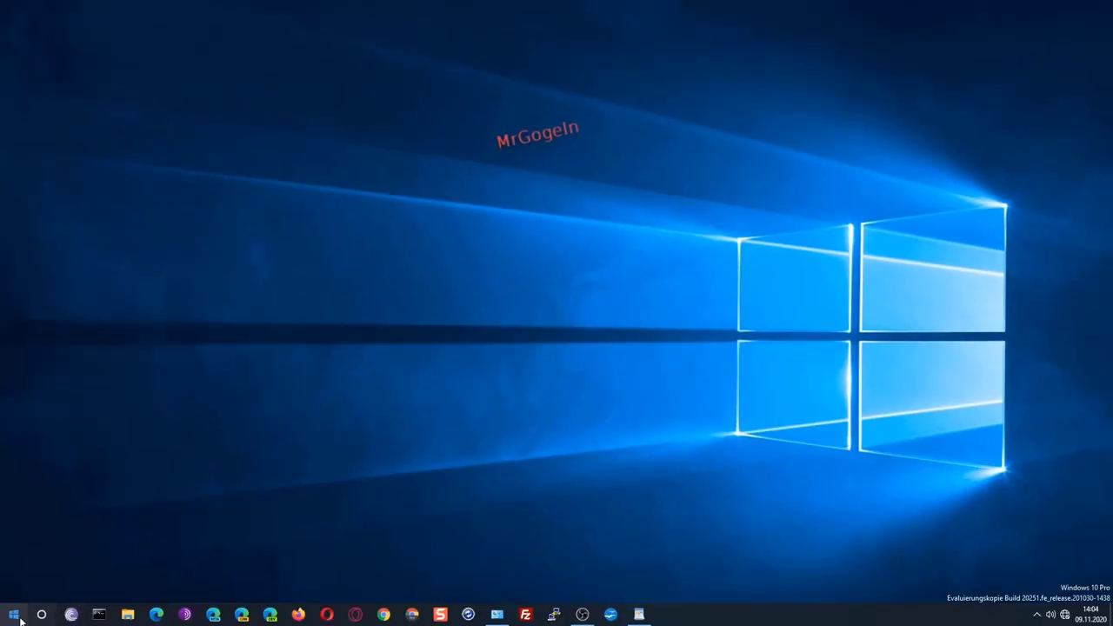
Look up the Ein/Aus power entry in Start and return to the desktop without restarting.
{"action": "left_click", "coordinate": [16, 615]}
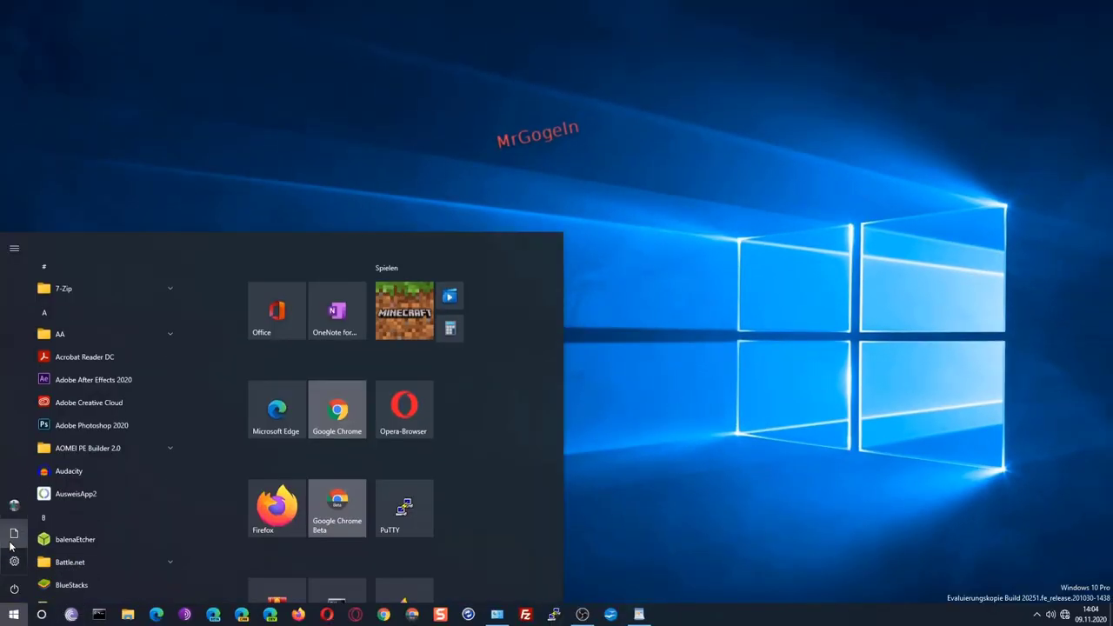
{"action": "mouse_move", "coordinate": [12, 584]}
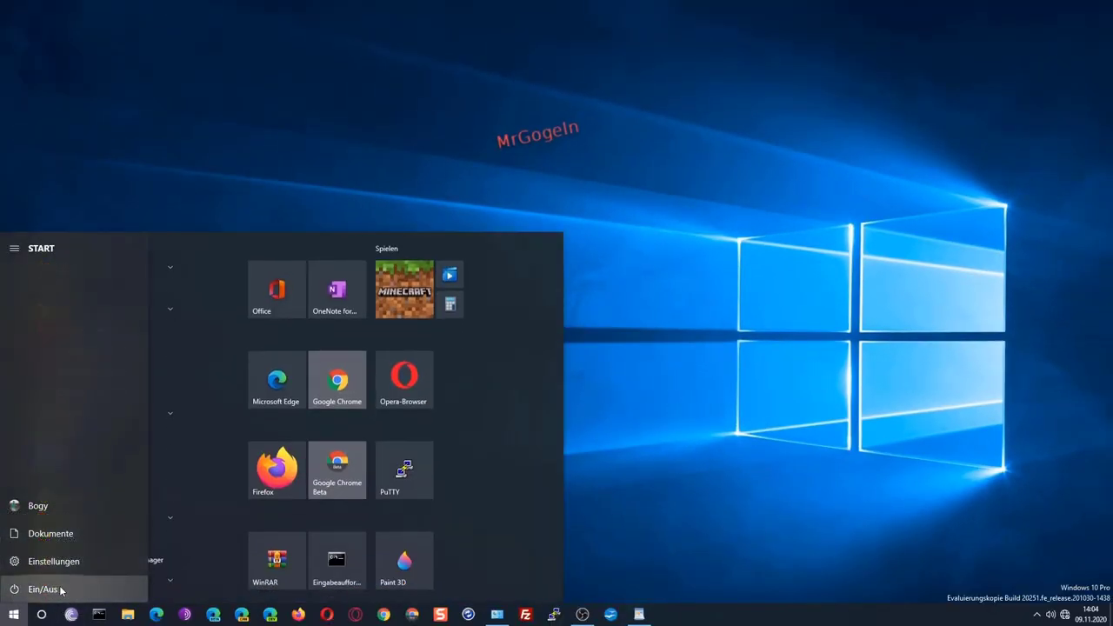
{"action": "left_click", "coordinate": [649, 223]}
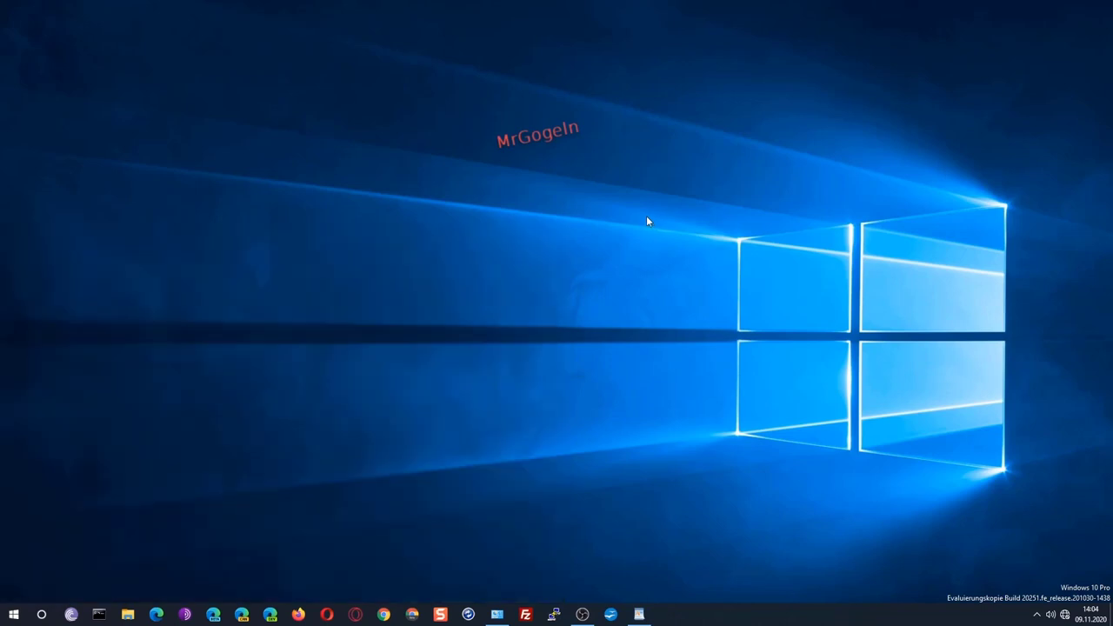